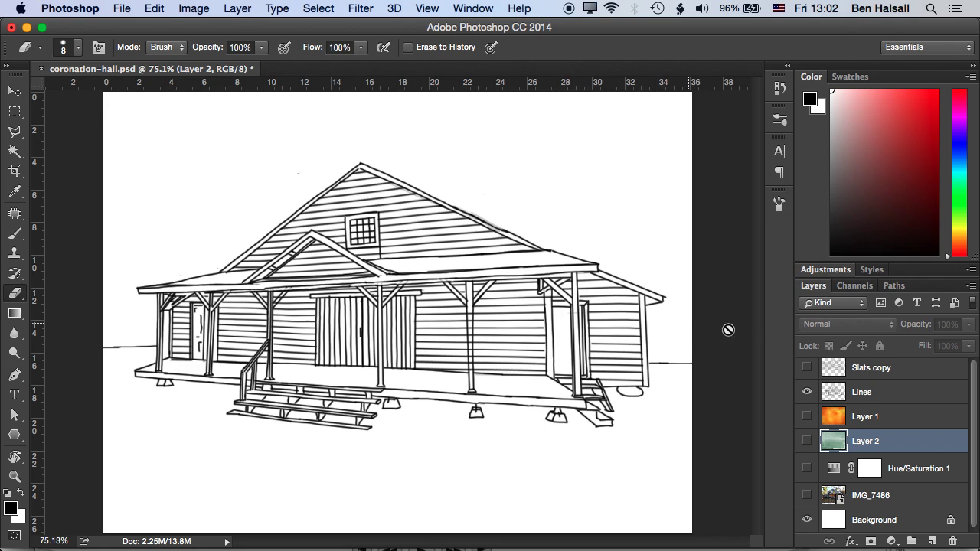
Select the Lines layer and show the green Layer 2 background, leaving orange Layer 1 hidden.
{"action": "left_click", "coordinate": [865, 392]}
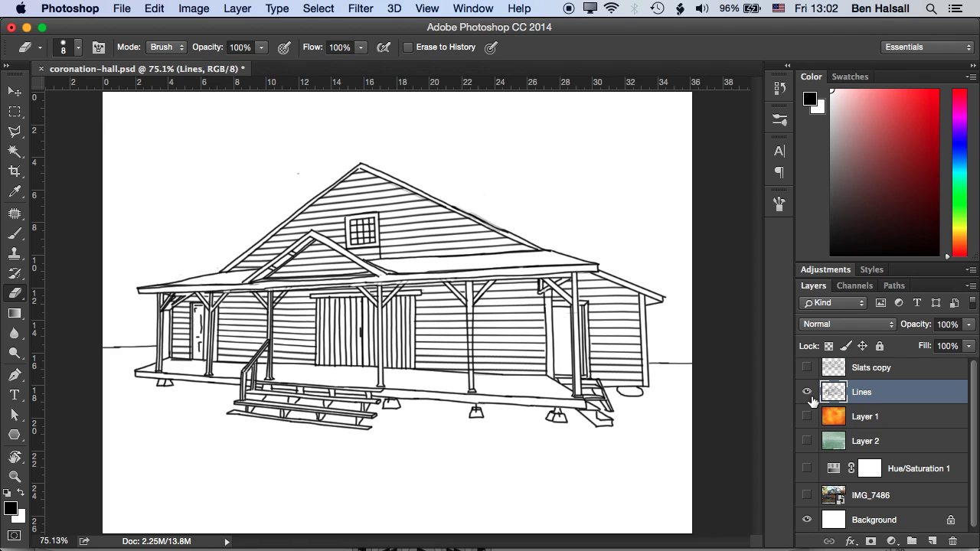
{"action": "left_click", "coordinate": [807, 442]}
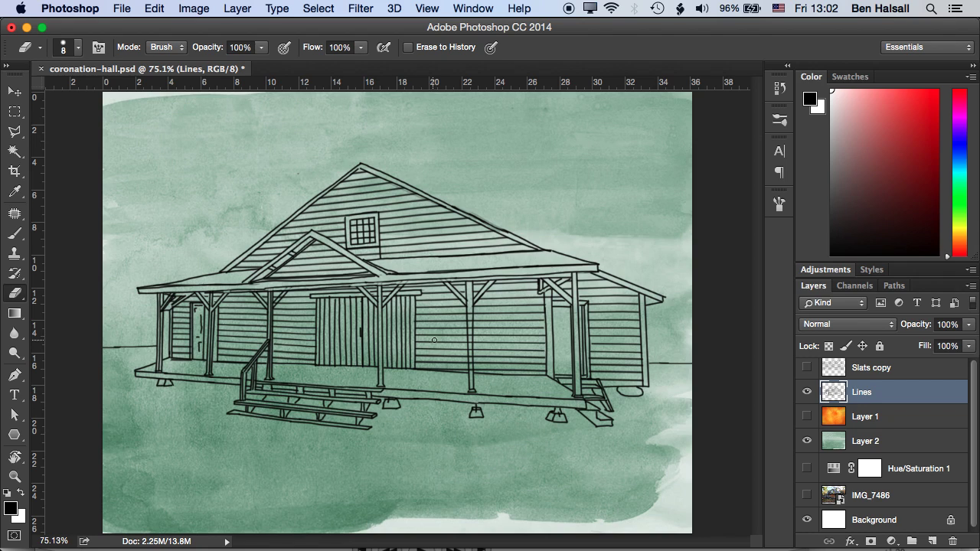
{"action": "left_click", "coordinate": [807, 417]}
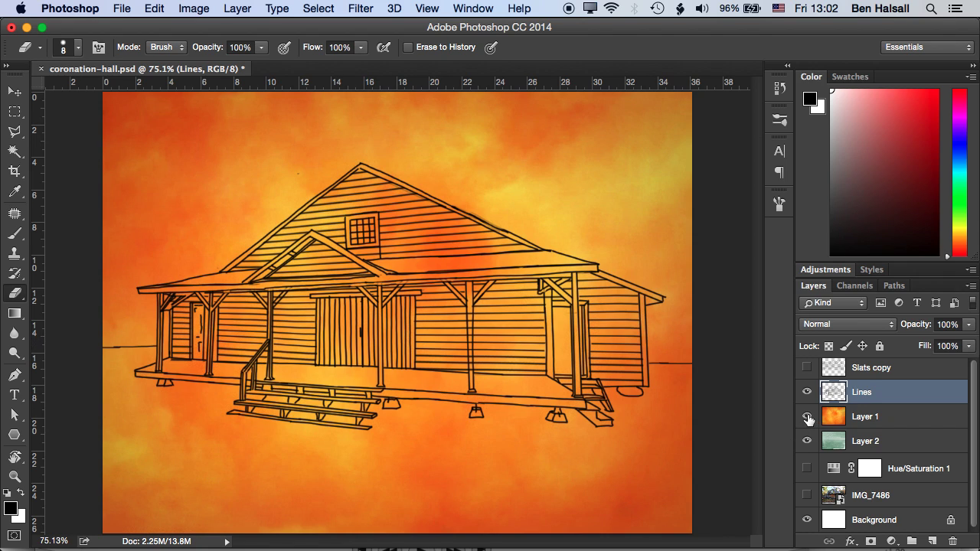
{"action": "left_click", "coordinate": [807, 417]}
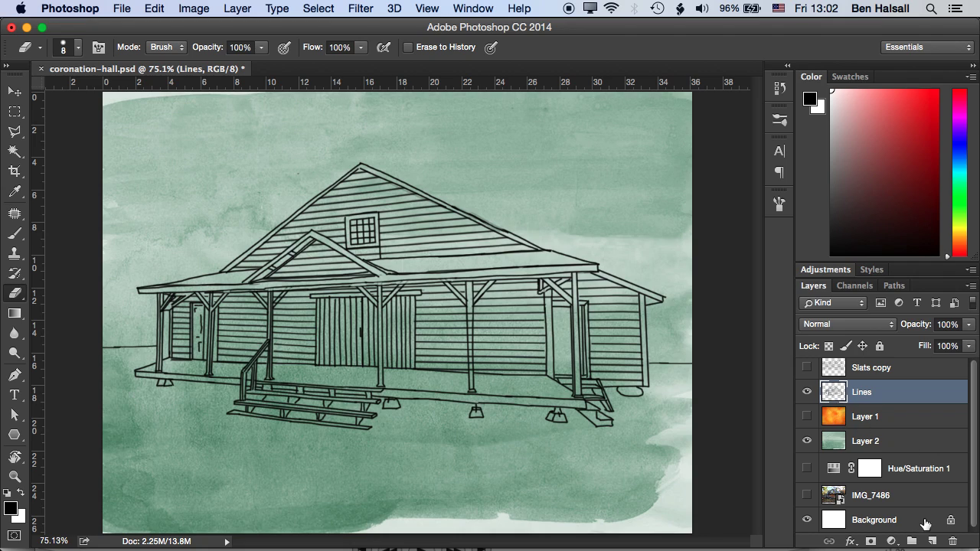
Add a new layer below Lines named 'Texture Fill Transparency'.
{"action": "left_click", "coordinate": [932, 541], "text": "super"}
{"action": "double_click", "coordinate": [865, 416]}
{"action": "type", "text": "Textu"}
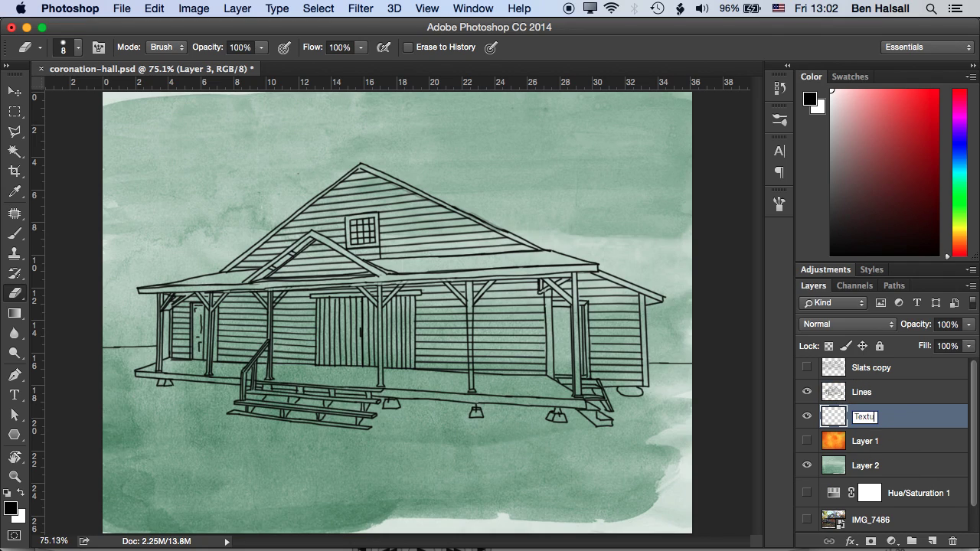
{"action": "type", "text": "re Fill Transparency"}
{"action": "key", "text": "Return"}
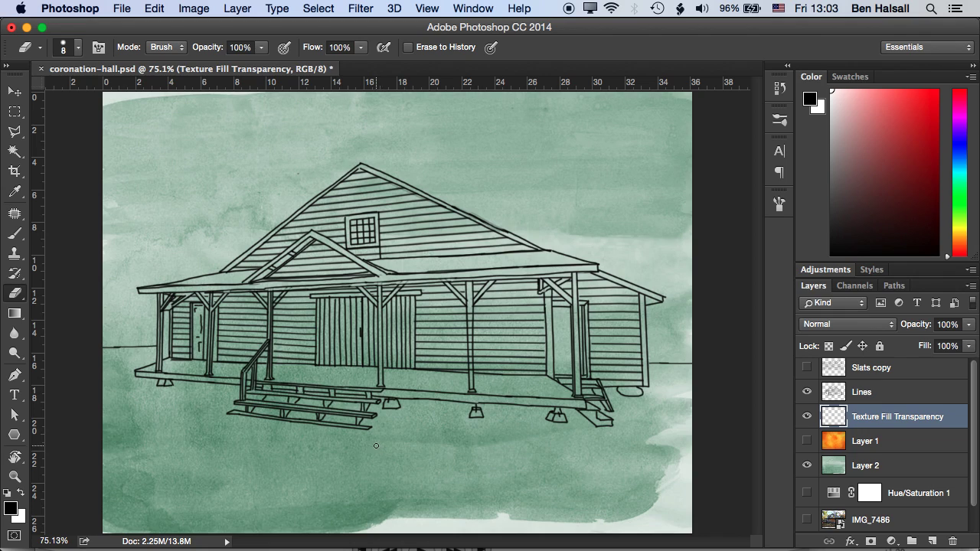
Paint white over the porch roof gable with a size-35 brush.
{"action": "left_click", "coordinate": [16, 234]}
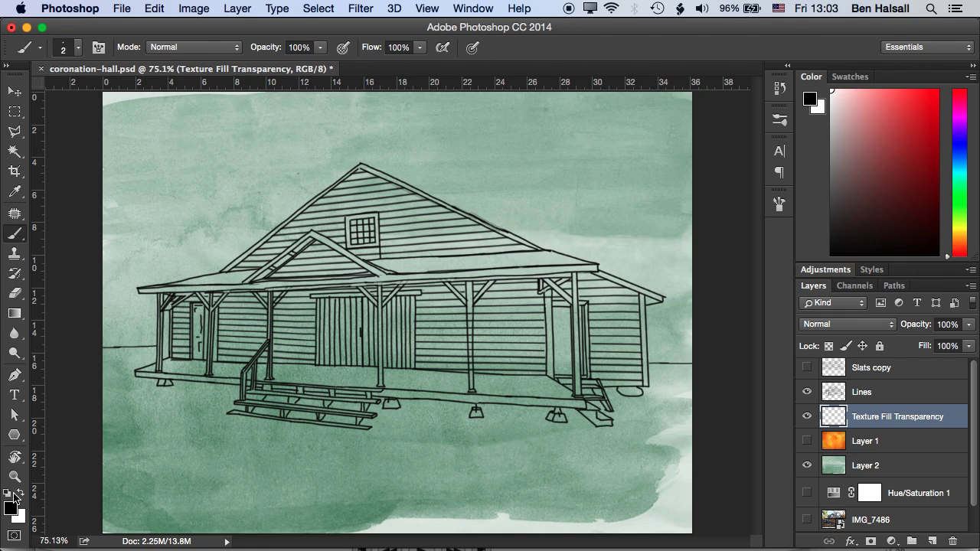
{"action": "left_click", "coordinate": [21, 495]}
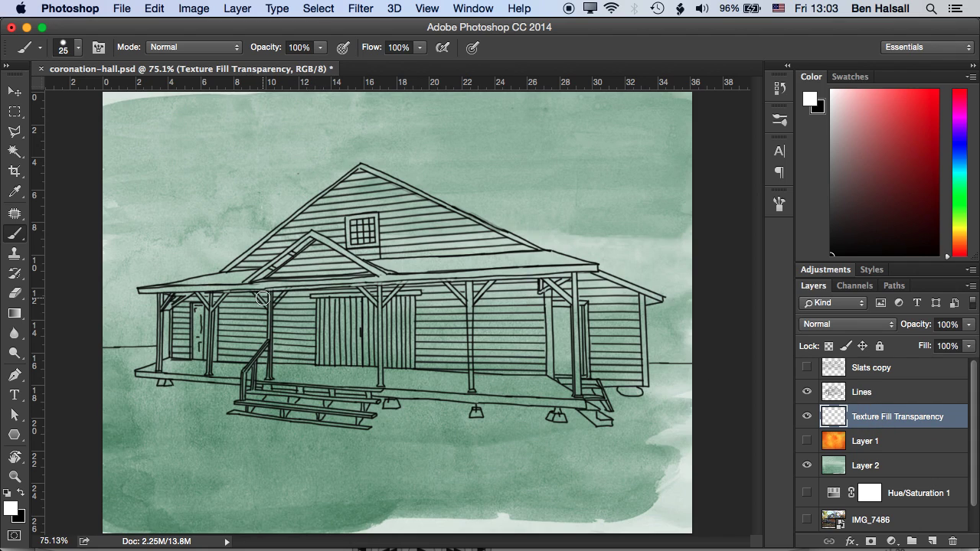
{"action": "key", "text": "bracketright"}
{"action": "mouse_move", "coordinate": [264, 280]}
{"action": "left_mouse_down"}
{"action": "mouse_move", "coordinate": [303, 249]}
{"action": "mouse_move", "coordinate": [235, 275]}
{"action": "mouse_move", "coordinate": [342, 191]}
{"action": "mouse_move", "coordinate": [301, 222]}
{"action": "mouse_move", "coordinate": [319, 224]}
{"action": "mouse_move", "coordinate": [272, 241]}
{"action": "mouse_move", "coordinate": [351, 181]}
{"action": "mouse_move", "coordinate": [340, 200]}
{"action": "mouse_move", "coordinate": [355, 172]}
{"action": "left_mouse_up"}
Zoom to 300% and paint white along the underside of the roof line.
{"action": "key", "text": "super+equal"}
{"action": "key", "text": "super+equal"}
{"action": "key", "text": "super+equal"}
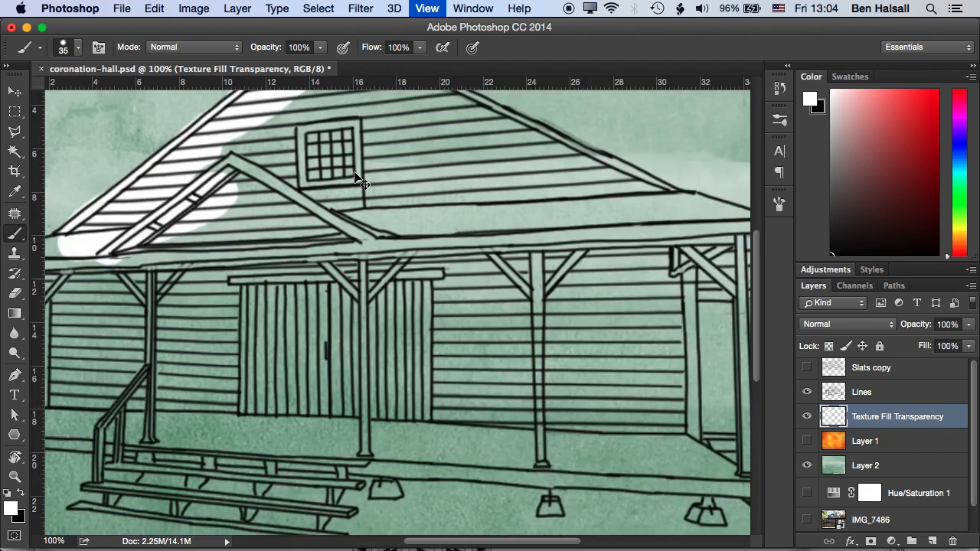
{"action": "left_click_drag", "start_coordinate": [262, 168], "coordinate": [389, 446]}
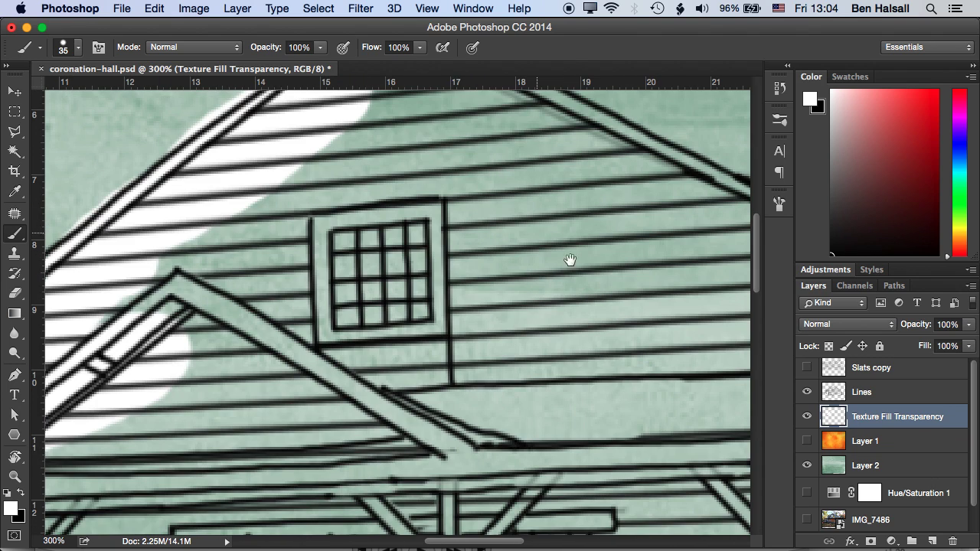
{"action": "left_click_drag", "start_coordinate": [569, 260], "coordinate": [619, 335]}
{"action": "key", "text": "e"}
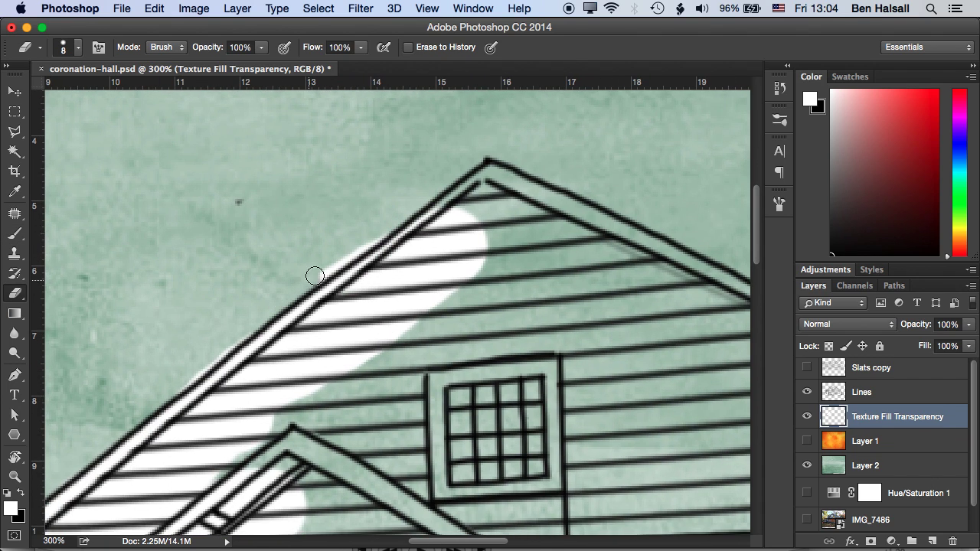
{"action": "left_click_drag", "start_coordinate": [262, 309], "coordinate": [406, 213]}
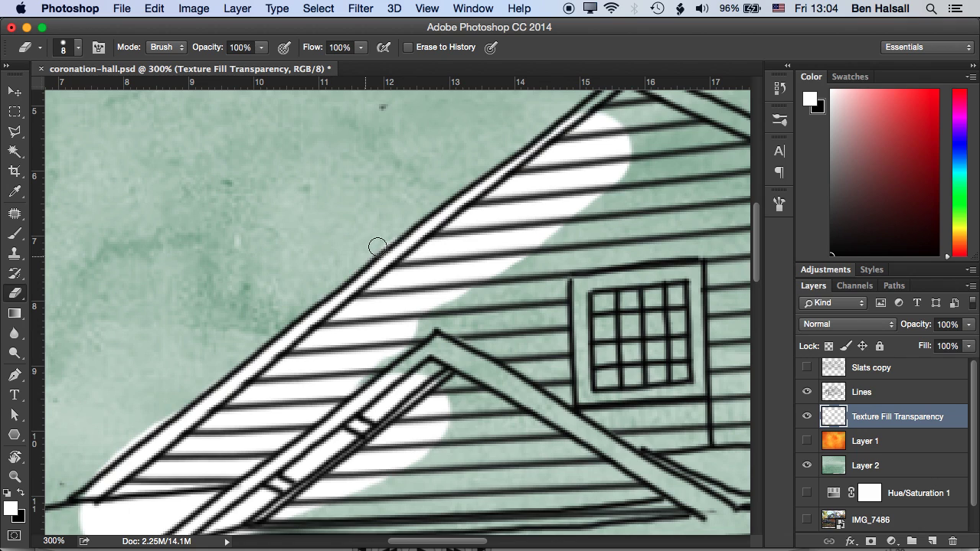
{"action": "key", "text": "b"}
{"action": "mouse_move", "coordinate": [249, 417]}
{"action": "left_mouse_down"}
{"action": "mouse_move", "coordinate": [350, 306]}
{"action": "mouse_move", "coordinate": [486, 202]}
{"action": "mouse_move", "coordinate": [648, 114]}
{"action": "mouse_move", "coordinate": [502, 243]}
{"action": "left_mouse_up"}
Erase white overspill outside the roof line and fill the slats under the gable.
{"action": "left_click_drag", "start_coordinate": [558, 225], "coordinate": [323, 360]}
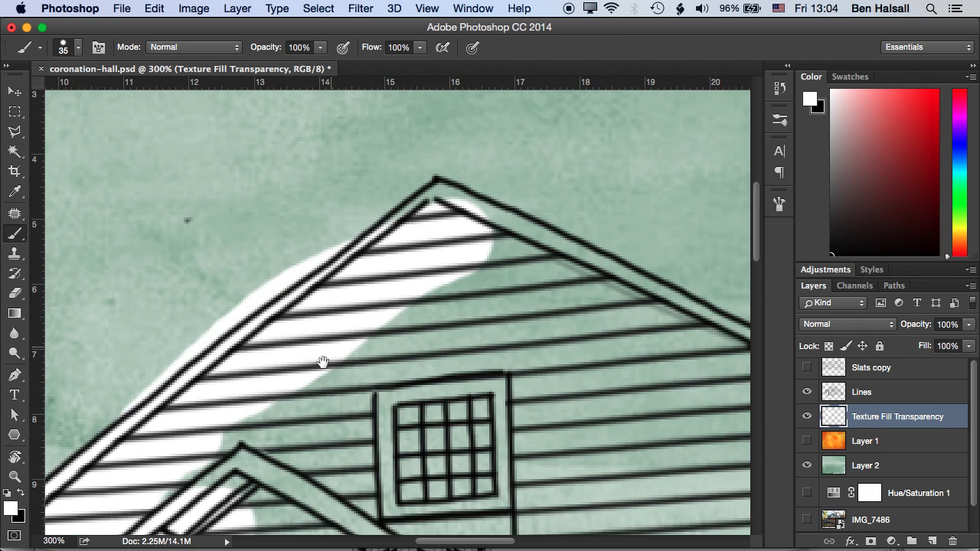
{"action": "key", "text": "e"}
{"action": "left_click_drag", "start_coordinate": [165, 387], "coordinate": [297, 284]}
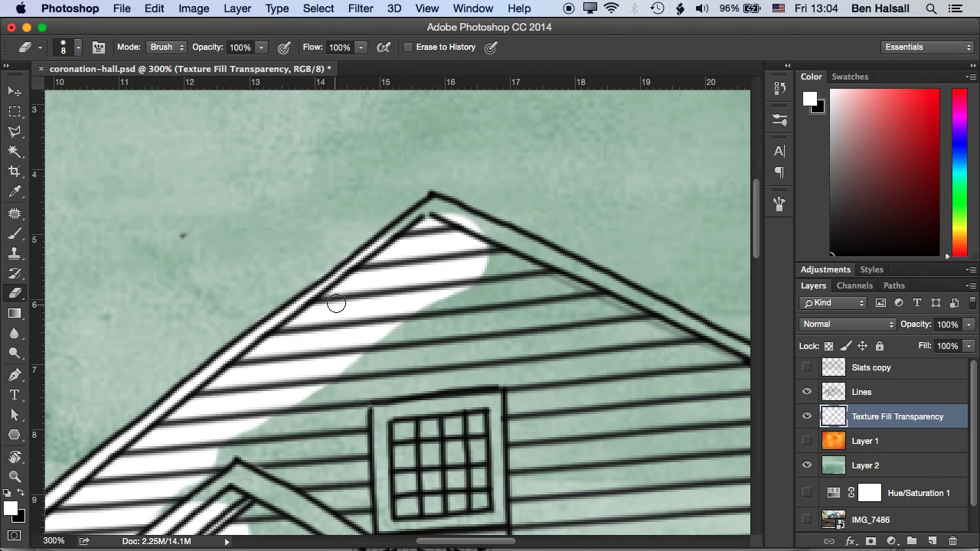
{"action": "key", "text": "b"}
{"action": "mouse_move", "coordinate": [418, 255]}
{"action": "left_mouse_down"}
{"action": "mouse_move", "coordinate": [375, 291]}
{"action": "mouse_move", "coordinate": [481, 258]}
{"action": "mouse_move", "coordinate": [547, 291]}
{"action": "mouse_move", "coordinate": [451, 329]}
{"action": "left_mouse_up"}
Rotate the view and extend the white fill along the slats under the roof.
{"action": "scroll", "coordinate": [465, 378], "scroll_direction": "right", "scroll_amount": 5}
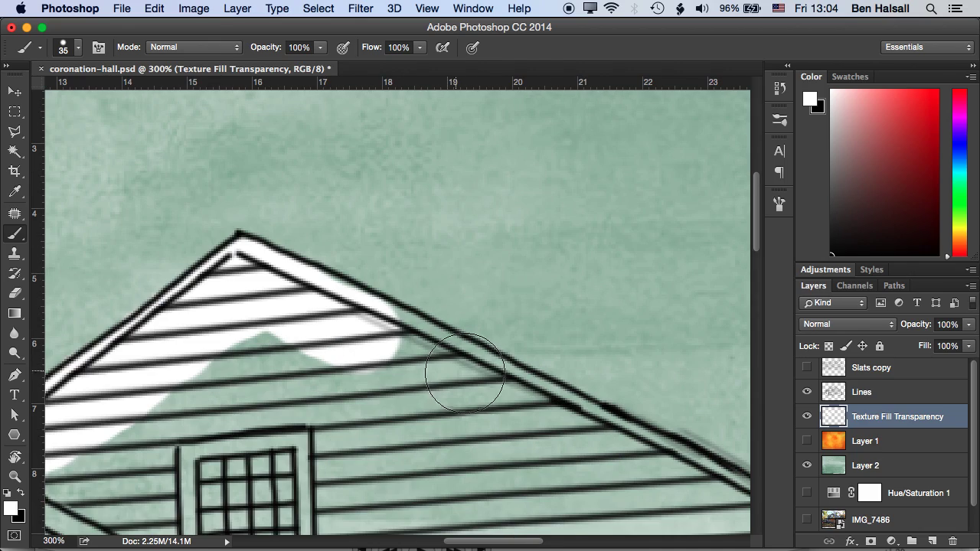
{"action": "key", "text": "r"}
{"action": "mouse_move", "coordinate": [465, 378]}
{"action": "left_mouse_down"}
{"action": "mouse_move", "coordinate": [477, 301]}
{"action": "mouse_move", "coordinate": [499, 287]}
{"action": "left_mouse_up"}
{"action": "left_click_drag", "start_coordinate": [650, 299], "coordinate": [667, 334]}
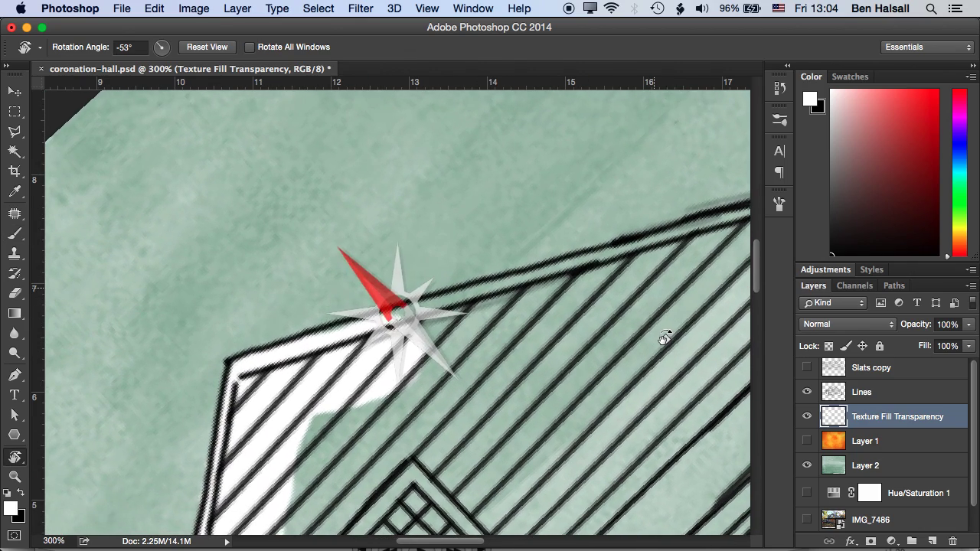
{"action": "scroll", "coordinate": [253, 383], "scroll_direction": "right", "scroll_amount": 2}
{"action": "key", "text": "b"}
{"action": "mouse_move", "coordinate": [263, 351]}
{"action": "left_mouse_down"}
{"action": "mouse_move", "coordinate": [184, 365]}
{"action": "mouse_move", "coordinate": [477, 283]}
{"action": "left_mouse_up"}
{"action": "scroll", "coordinate": [477, 283], "scroll_direction": "right", "scroll_amount": 5}
{"action": "left_click_drag", "start_coordinate": [203, 349], "coordinate": [460, 269]}
{"action": "scroll", "coordinate": [240, 372], "scroll_direction": "right", "scroll_amount": 8}
{"action": "scroll", "coordinate": [240, 372], "scroll_direction": "up", "scroll_amount": 3}
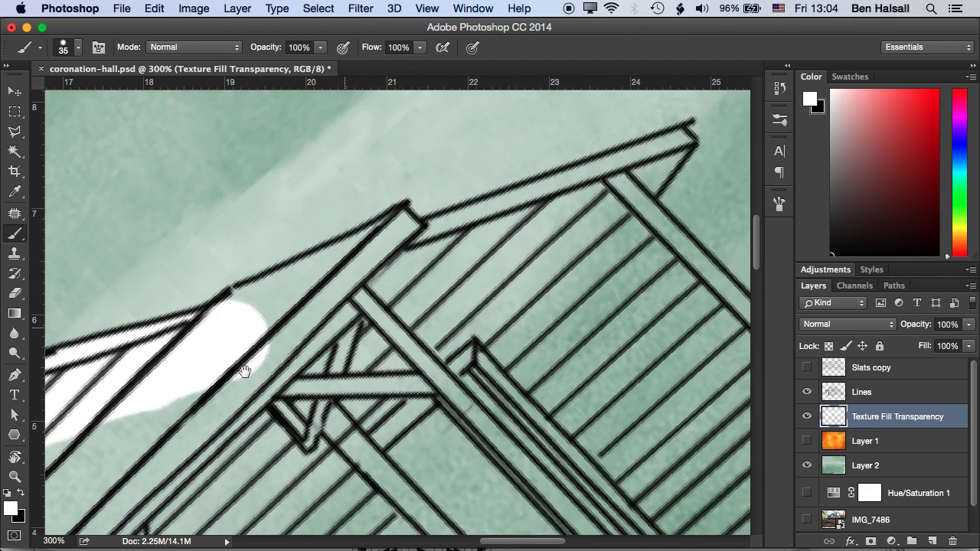
Paint the roof slats at brush size 20, then rotate to -84° and shrink the brush to 10.
{"action": "key", "text": "["}
{"action": "key", "text": "["}
{"action": "key", "text": "["}
{"action": "mouse_move", "coordinate": [145, 375]}
{"action": "left_mouse_down"}
{"action": "mouse_move", "coordinate": [277, 304]}
{"action": "mouse_move", "coordinate": [398, 287]}
{"action": "mouse_move", "coordinate": [394, 274]}
{"action": "mouse_move", "coordinate": [504, 233]}
{"action": "mouse_move", "coordinate": [462, 244]}
{"action": "mouse_move", "coordinate": [534, 219]}
{"action": "mouse_move", "coordinate": [559, 195]}
{"action": "mouse_move", "coordinate": [508, 257]}
{"action": "mouse_move", "coordinate": [550, 293]}
{"action": "left_mouse_up"}
{"action": "key", "text": "["}
{"action": "key", "text": "["}
{"action": "key", "text": "r"}
{"action": "mouse_move", "coordinate": [452, 341]}
{"action": "left_mouse_down"}
{"action": "mouse_move", "coordinate": [313, 356]}
{"action": "mouse_move", "coordinate": [272, 296]}
{"action": "mouse_move", "coordinate": [356, 281]}
{"action": "mouse_move", "coordinate": [509, 290]}
{"action": "mouse_move", "coordinate": [593, 279]}
{"action": "mouse_move", "coordinate": [575, 271]}
{"action": "mouse_move", "coordinate": [596, 301]}
{"action": "mouse_move", "coordinate": [595, 334]}
{"action": "mouse_move", "coordinate": [618, 312]}
{"action": "mouse_move", "coordinate": [628, 344]}
{"action": "mouse_move", "coordinate": [605, 387]}
{"action": "left_mouse_up"}
{"action": "key", "text": "b"}
{"action": "key", "text": "bracketleft"}
{"action": "key", "text": "bracketleft"}
{"action": "key", "text": "bracketleft"}
Rotate the canvas nearly upside down and paint white along the top rail, diagonal post and upper rail.
{"action": "key", "text": "r"}
{"action": "mouse_move", "coordinate": [605, 387]}
{"action": "left_mouse_down"}
{"action": "mouse_move", "coordinate": [354, 450]}
{"action": "mouse_move", "coordinate": [450, 453]}
{"action": "left_mouse_up"}
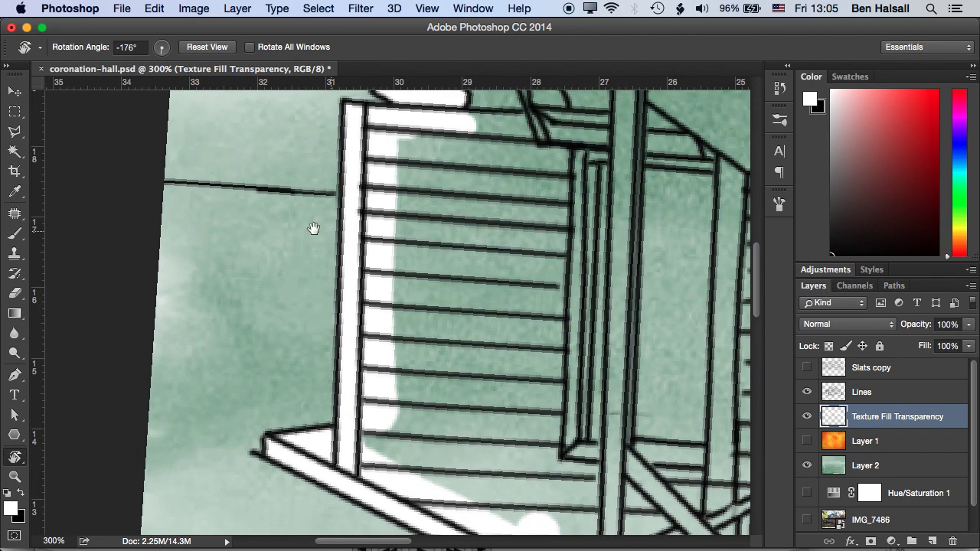
{"action": "left_click_drag", "start_coordinate": [313, 227], "coordinate": [211, 392]}
{"action": "key", "text": "b"}
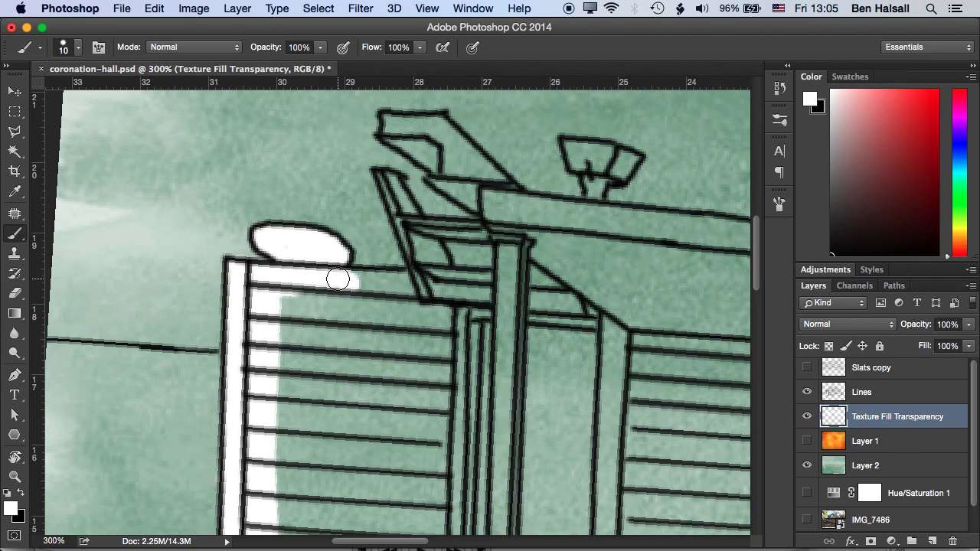
{"action": "left_click_drag", "start_coordinate": [339, 278], "coordinate": [436, 282]}
{"action": "mouse_move", "coordinate": [382, 177]}
{"action": "left_mouse_down"}
{"action": "mouse_move", "coordinate": [433, 276]}
{"action": "mouse_move", "coordinate": [509, 282]}
{"action": "left_mouse_up"}
{"action": "left_click_drag", "start_coordinate": [433, 232], "coordinate": [513, 229]}
Paint white over the upper roof piece and the gap beside the post under the roof.
{"action": "mouse_move", "coordinate": [386, 121]}
{"action": "left_mouse_down"}
{"action": "mouse_move", "coordinate": [486, 201]}
{"action": "mouse_move", "coordinate": [396, 123]}
{"action": "mouse_move", "coordinate": [455, 144]}
{"action": "mouse_move", "coordinate": [511, 194]}
{"action": "mouse_move", "coordinate": [488, 186]}
{"action": "mouse_move", "coordinate": [486, 209]}
{"action": "mouse_move", "coordinate": [525, 241]}
{"action": "mouse_move", "coordinate": [580, 244]}
{"action": "mouse_move", "coordinate": [523, 268]}
{"action": "mouse_move", "coordinate": [507, 258]}
{"action": "mouse_move", "coordinate": [511, 325]}
{"action": "left_mouse_up"}
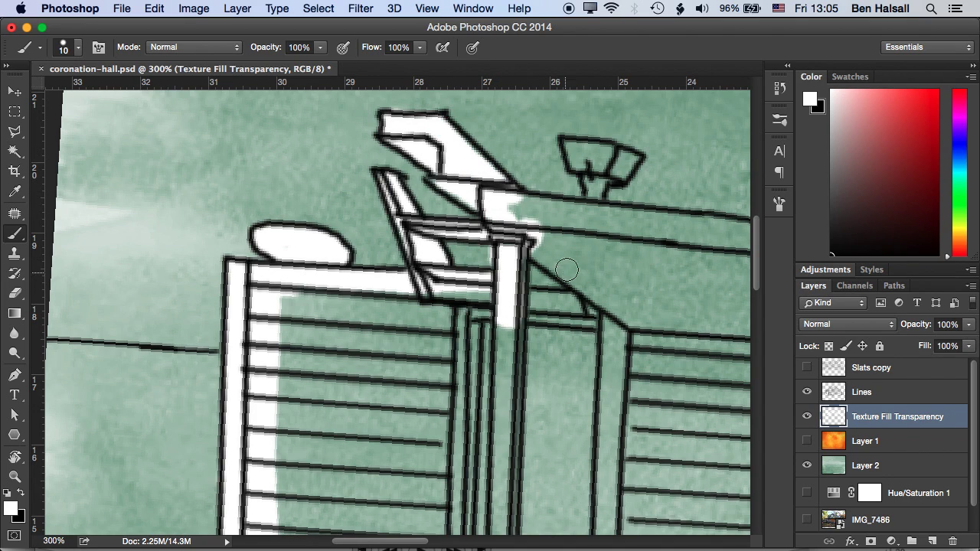
{"action": "left_click_drag", "start_coordinate": [525, 242], "coordinate": [611, 291]}
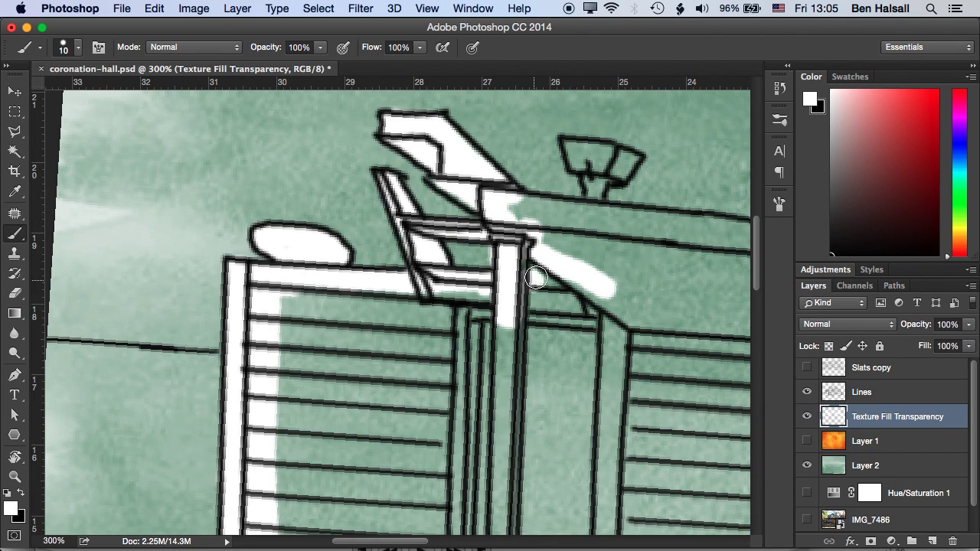
{"action": "mouse_move", "coordinate": [531, 280]}
{"action": "left_mouse_down"}
{"action": "mouse_move", "coordinate": [517, 307]}
{"action": "mouse_move", "coordinate": [528, 221]}
{"action": "mouse_move", "coordinate": [513, 200]}
{"action": "mouse_move", "coordinate": [605, 165]}
{"action": "left_mouse_up"}
{"action": "scroll", "coordinate": [449, 267], "scroll_direction": "right", "scroll_amount": 15}
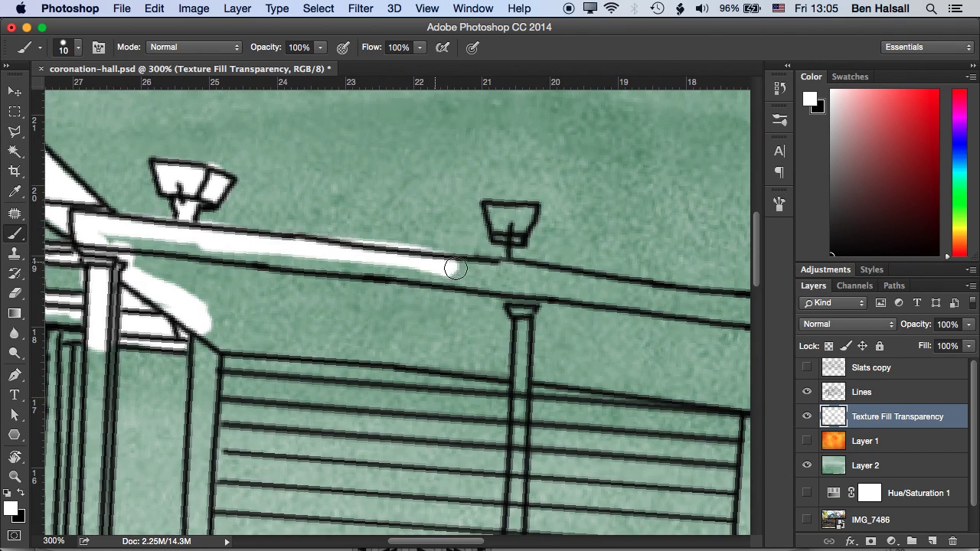
{"action": "mouse_move", "coordinate": [449, 266]}
{"action": "left_mouse_down"}
{"action": "mouse_move", "coordinate": [464, 304]}
{"action": "mouse_move", "coordinate": [384, 321]}
{"action": "mouse_move", "coordinate": [317, 350]}
{"action": "left_mouse_up"}
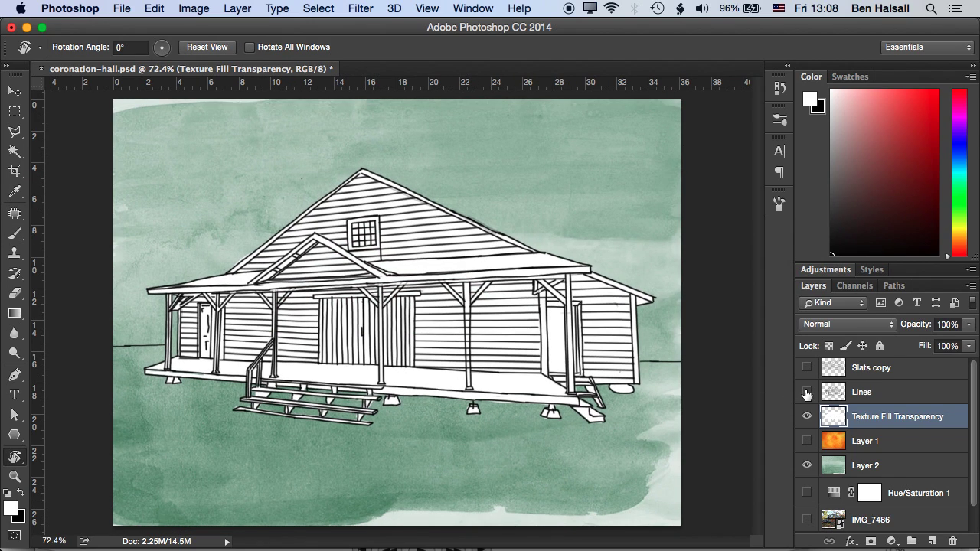
Move orange Layer 1 above Texture Fill Transparency, make it visible, and clip it to the white fill.
{"action": "left_click", "coordinate": [806, 392]}
{"action": "left_click", "coordinate": [806, 391]}
{"action": "left_click", "coordinate": [838, 444]}
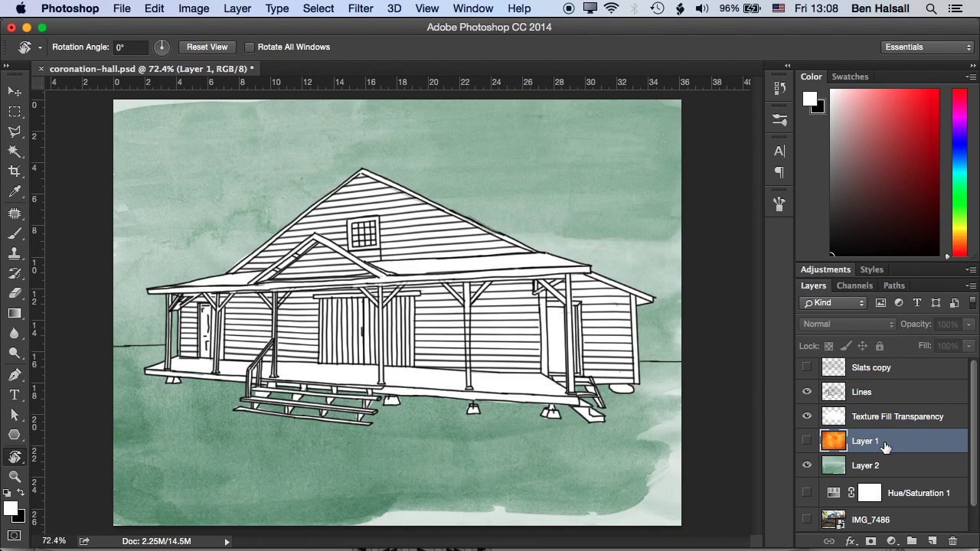
{"action": "left_click_drag", "start_coordinate": [884, 447], "coordinate": [880, 413]}
{"action": "left_click", "coordinate": [807, 417]}
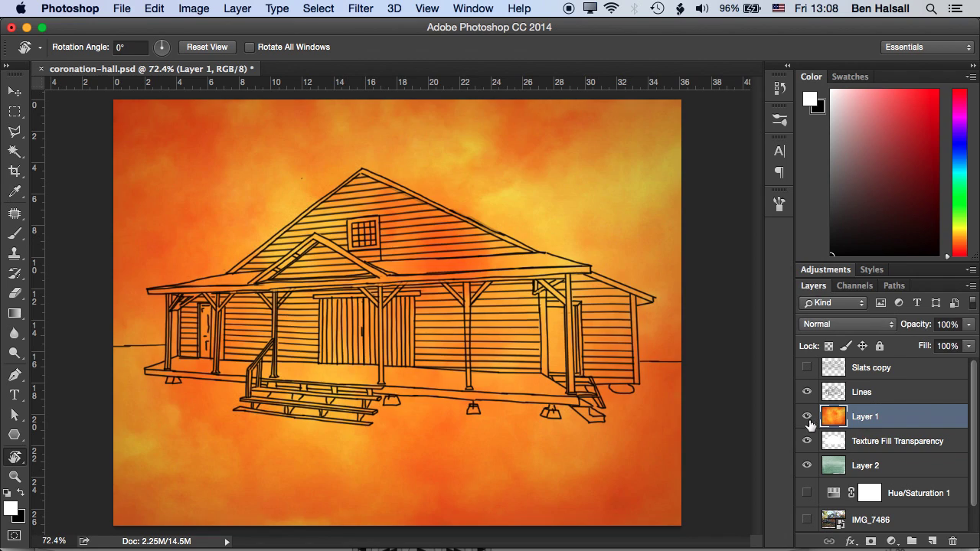
{"action": "right_click", "coordinate": [903, 420]}
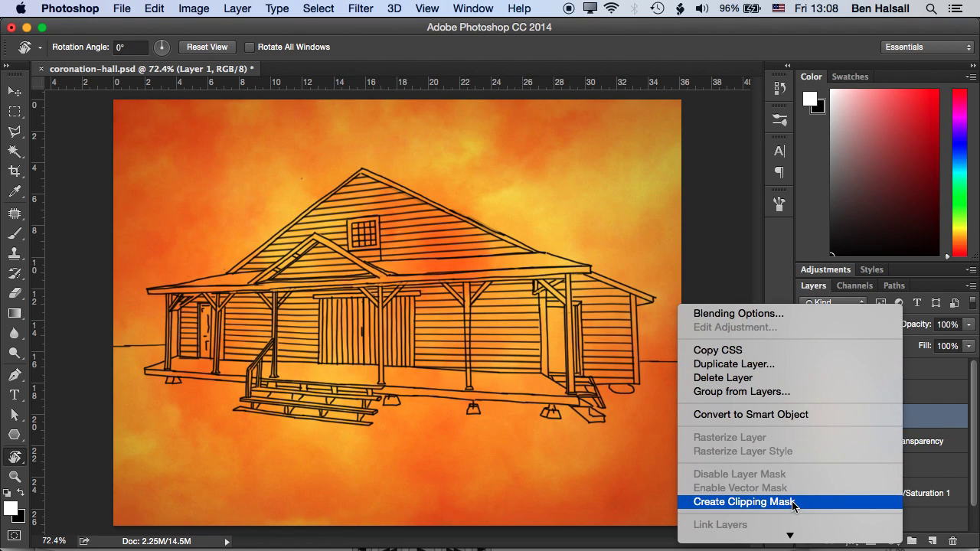
{"action": "left_click", "coordinate": [792, 502]}
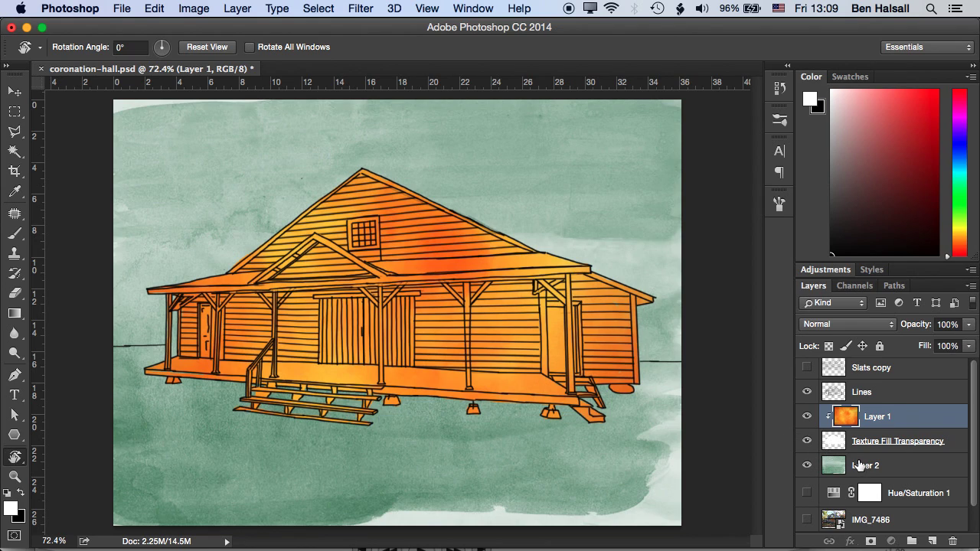
Add a colorized Hue/Saturation adjustment above Layer 2 at hue 357, saturation 35, lightness -24.
{"action": "left_click", "coordinate": [859, 465]}
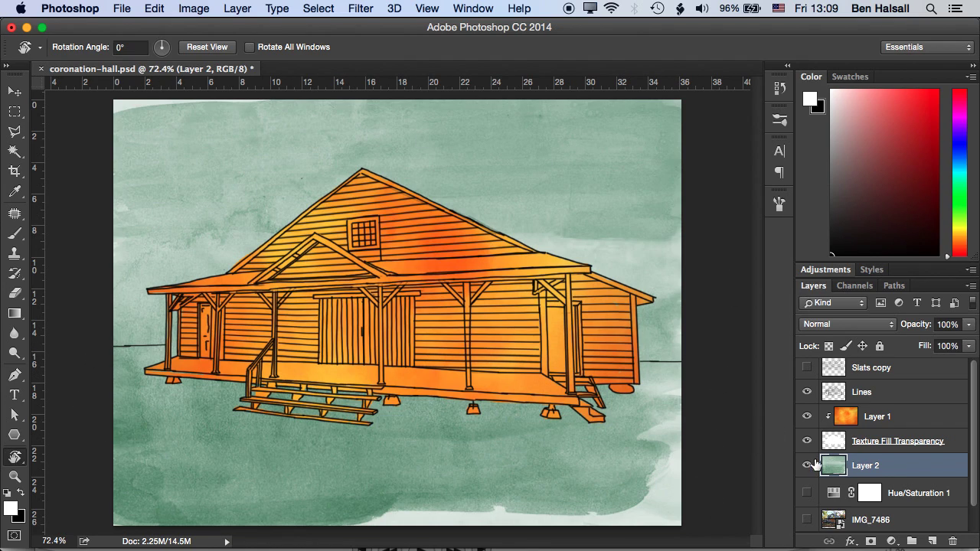
{"action": "left_click", "coordinate": [891, 541]}
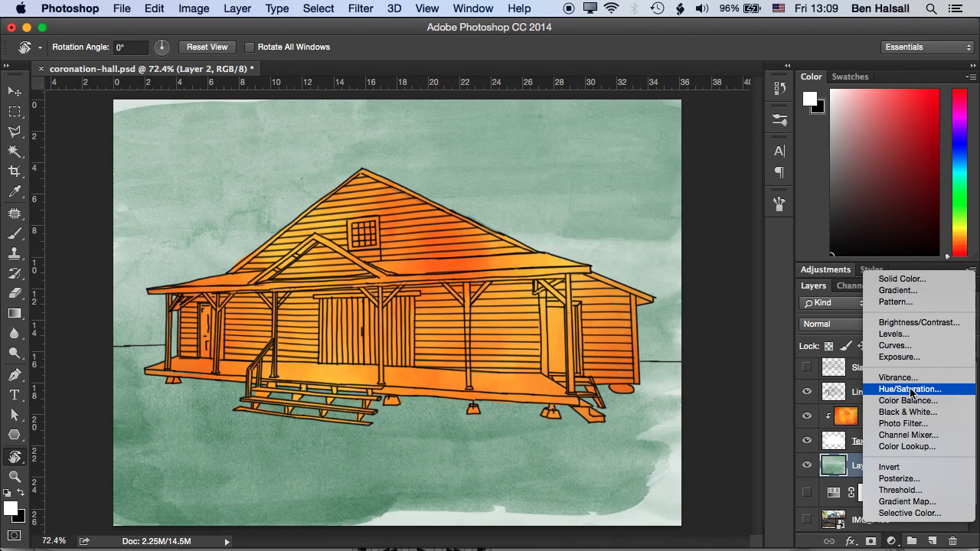
{"action": "left_click", "coordinate": [909, 389]}
{"action": "left_click_drag", "start_coordinate": [806, 205], "coordinate": [755, 210]}
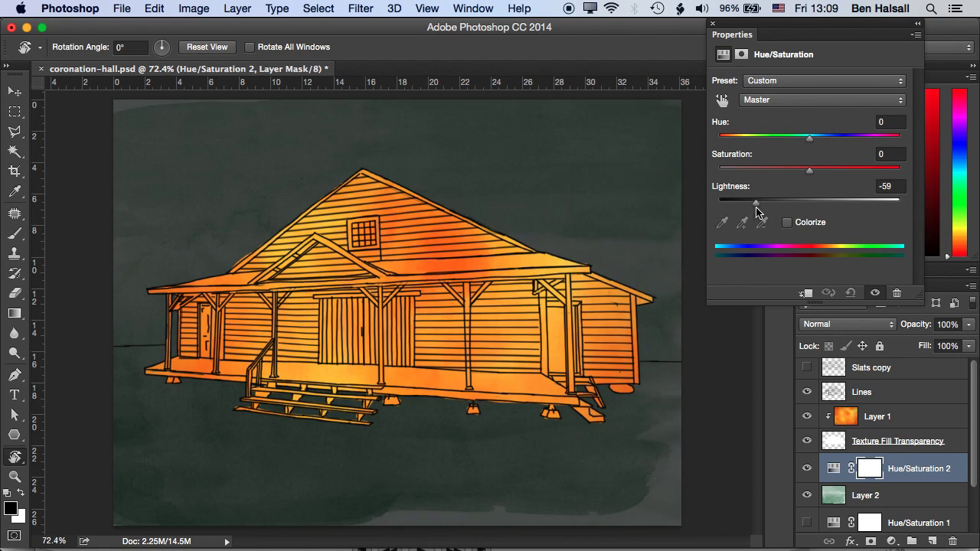
{"action": "left_click_drag", "start_coordinate": [756, 205], "coordinate": [762, 205]}
{"action": "left_click", "coordinate": [788, 168]}
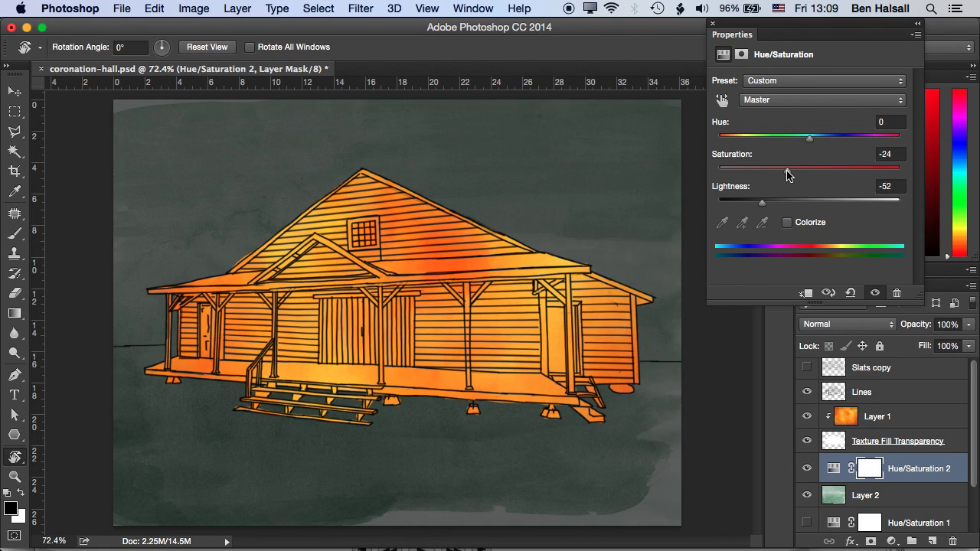
{"action": "left_click", "coordinate": [787, 222]}
{"action": "left_click_drag", "start_coordinate": [738, 138], "coordinate": [897, 142]}
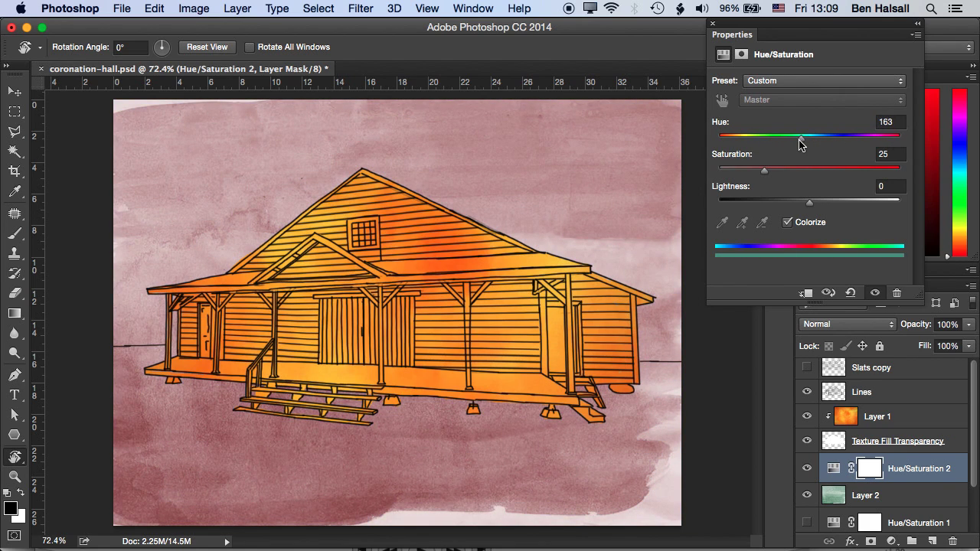
{"action": "left_click_drag", "start_coordinate": [810, 202], "coordinate": [787, 203]}
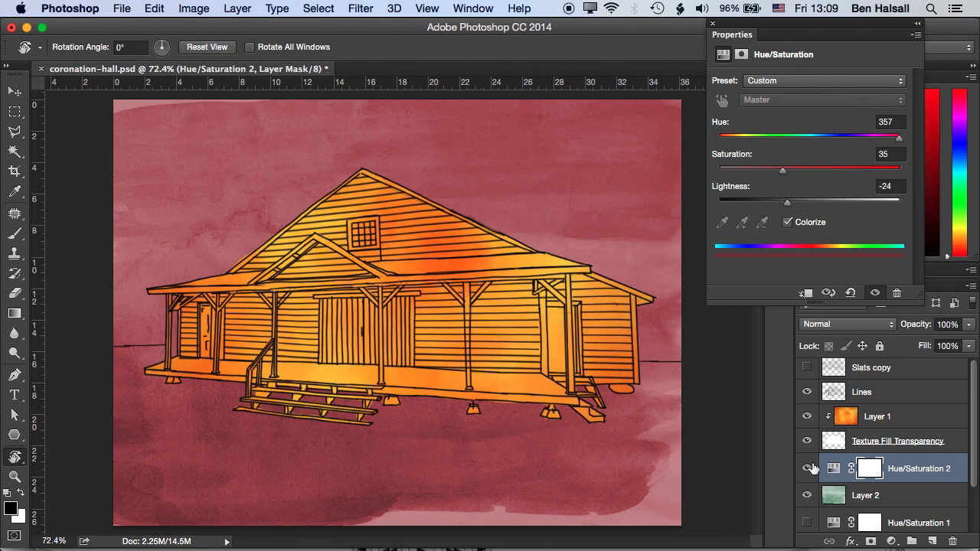
Paint black on the Hue/Saturation 2 mask over the sky and beside the house.
{"action": "left_click", "coordinate": [871, 470]}
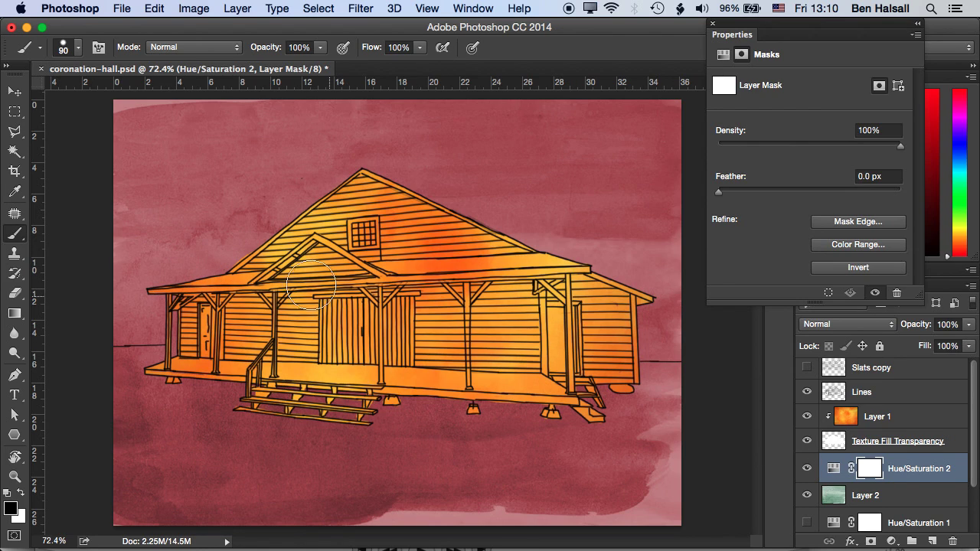
{"action": "left_click_drag", "start_coordinate": [140, 298], "coordinate": [203, 299]}
{"action": "left_click_drag", "start_coordinate": [114, 313], "coordinate": [245, 318]}
{"action": "mouse_move", "coordinate": [613, 334]}
{"action": "left_mouse_down"}
{"action": "mouse_move", "coordinate": [676, 333]}
{"action": "mouse_move", "coordinate": [627, 337]}
{"action": "mouse_move", "coordinate": [666, 334]}
{"action": "left_mouse_up"}
{"action": "mouse_move", "coordinate": [161, 304]}
{"action": "left_mouse_down"}
{"action": "mouse_move", "coordinate": [667, 273]}
{"action": "mouse_move", "coordinate": [663, 289]}
{"action": "mouse_move", "coordinate": [676, 258]}
{"action": "mouse_move", "coordinate": [101, 246]}
{"action": "mouse_move", "coordinate": [481, 240]}
{"action": "mouse_move", "coordinate": [532, 223]}
{"action": "mouse_move", "coordinate": [120, 208]}
{"action": "mouse_move", "coordinate": [142, 176]}
{"action": "mouse_move", "coordinate": [153, 120]}
{"action": "mouse_move", "coordinate": [467, 83]}
{"action": "mouse_move", "coordinate": [81, 124]}
{"action": "left_mouse_up"}
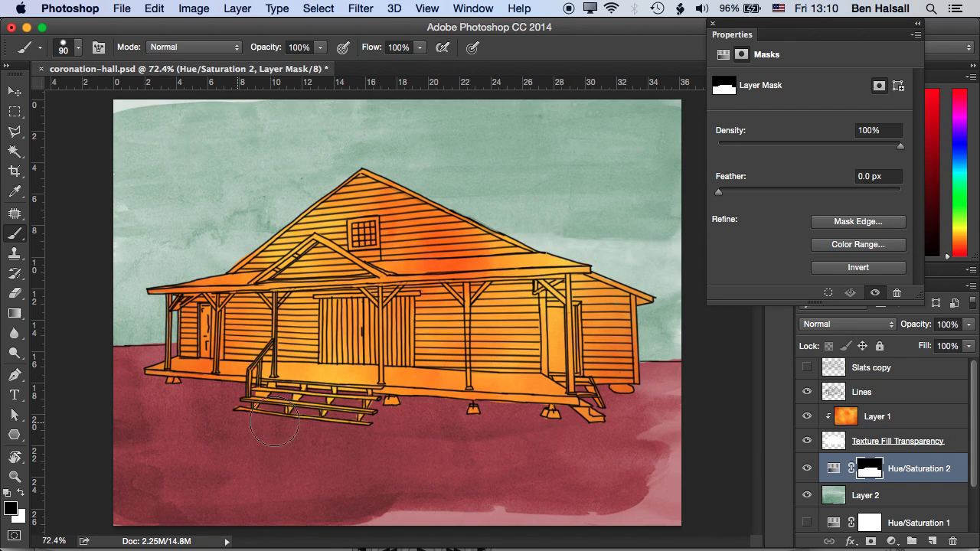
Retune the Hue/Saturation 2 tint to hue 80, saturation 35, lightness -61.
{"action": "left_click", "coordinate": [834, 472]}
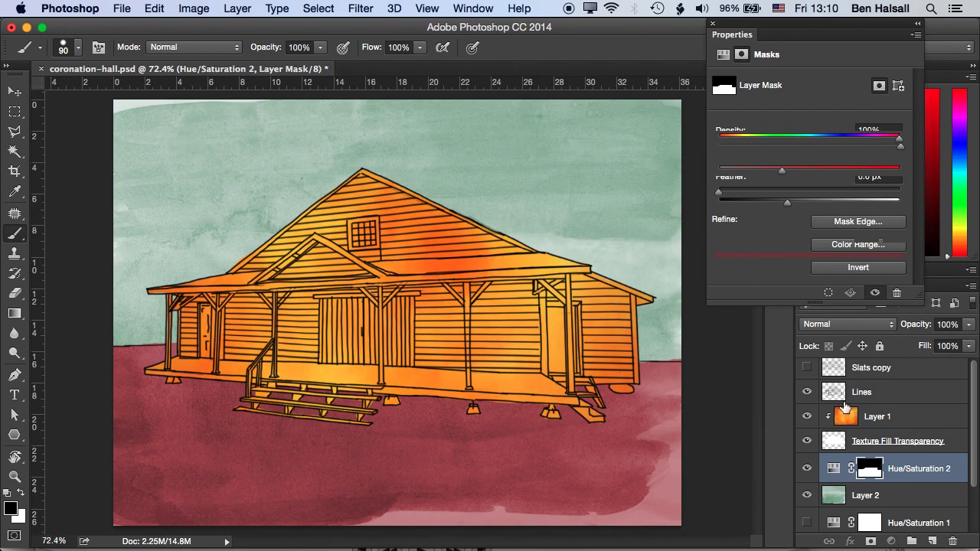
{"action": "left_click_drag", "start_coordinate": [827, 138], "coordinate": [787, 143]}
{"action": "left_click_drag", "start_coordinate": [788, 205], "coordinate": [753, 204]}
{"action": "left_click_drag", "start_coordinate": [788, 138], "coordinate": [763, 142]}
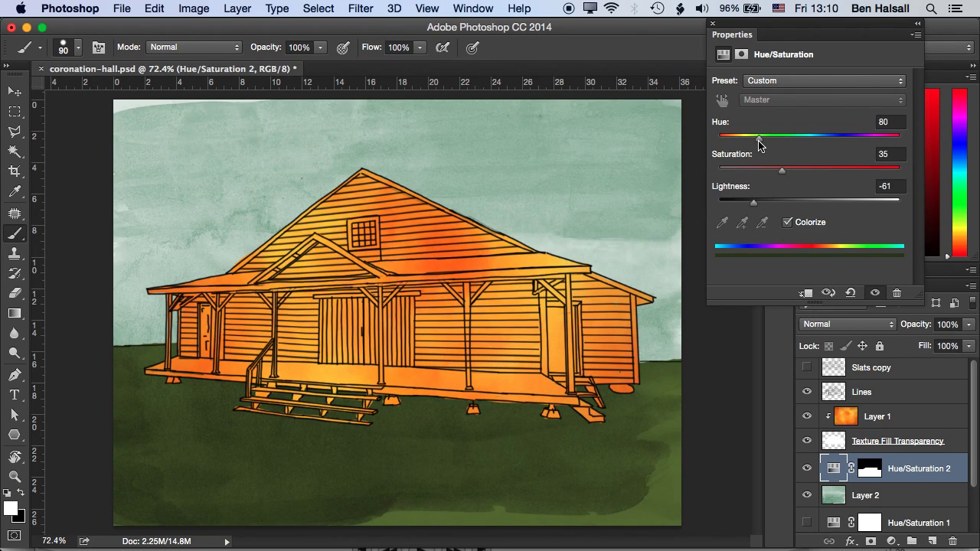
{"action": "left_click_drag", "start_coordinate": [754, 205], "coordinate": [754, 205]}
{"action": "left_click_drag", "start_coordinate": [893, 42], "coordinate": [813, 132]}
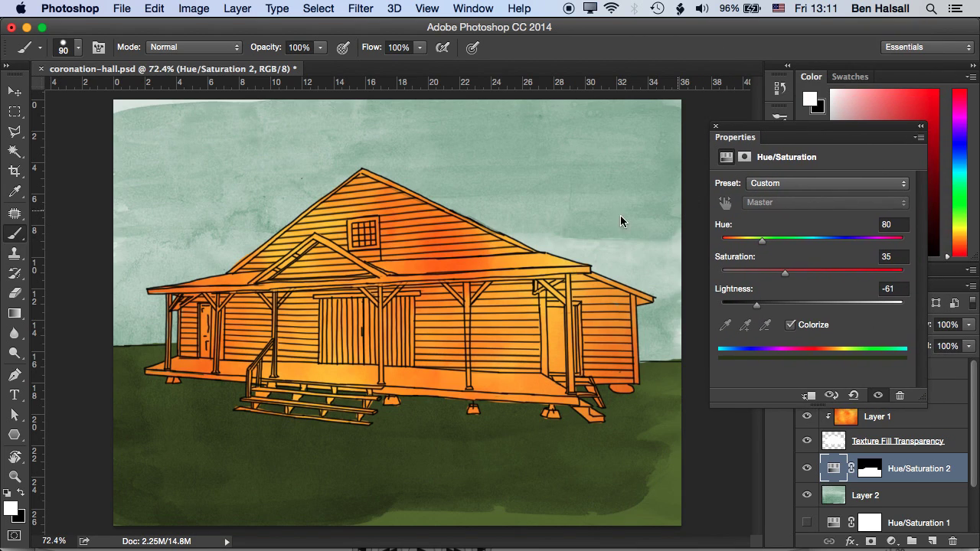